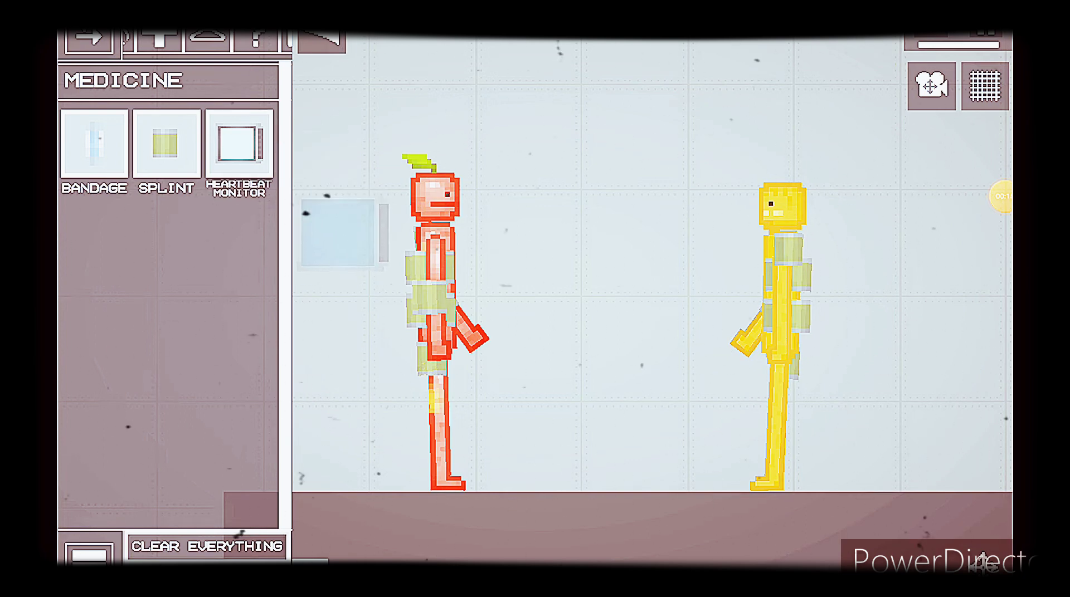
# - Spawn a heartbeat monitor and position it beside the red ragdoll
pyautogui.click(336, 242)
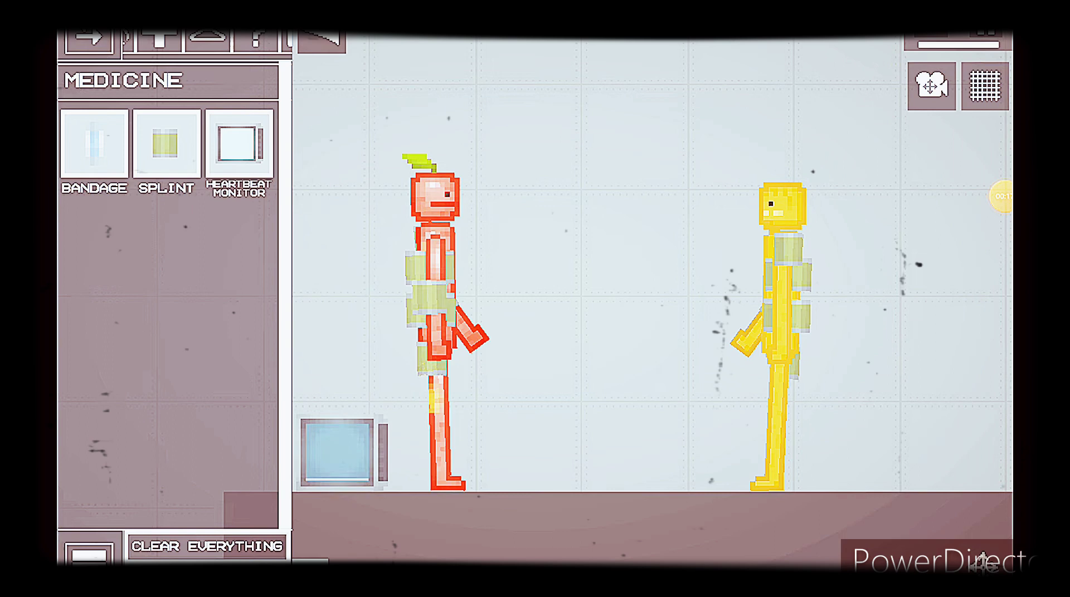
pyautogui.click(88, 38)
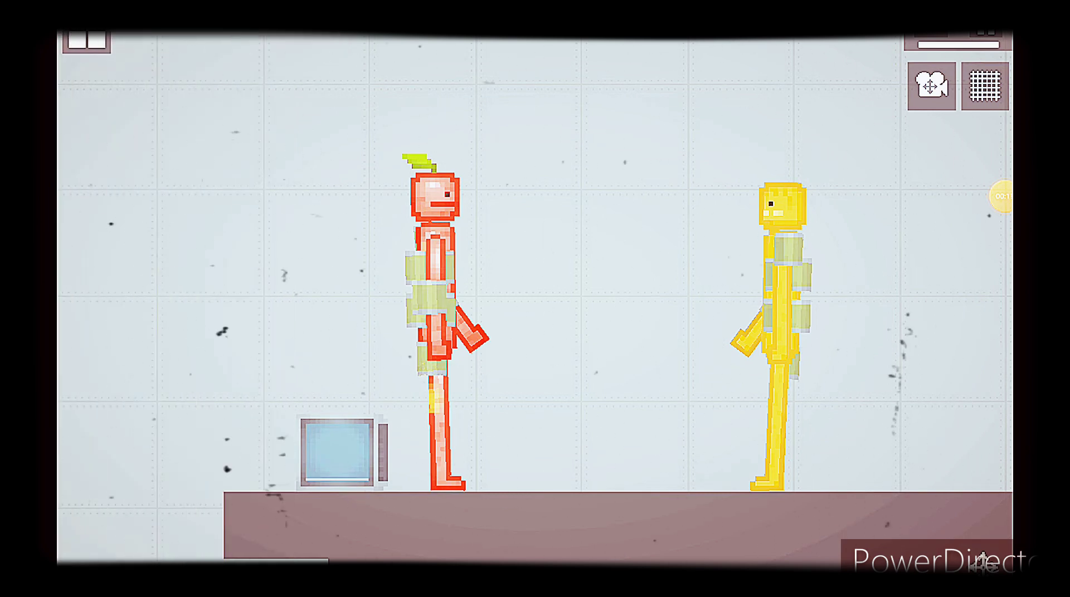
pyautogui.moveTo(339, 452)
pyautogui.mouseDown()
pyautogui.moveTo(310, 431)
pyautogui.moveTo(256, 436)
pyautogui.moveTo(313, 444)
pyautogui.mouseUp()
pyautogui.click(239, 441)
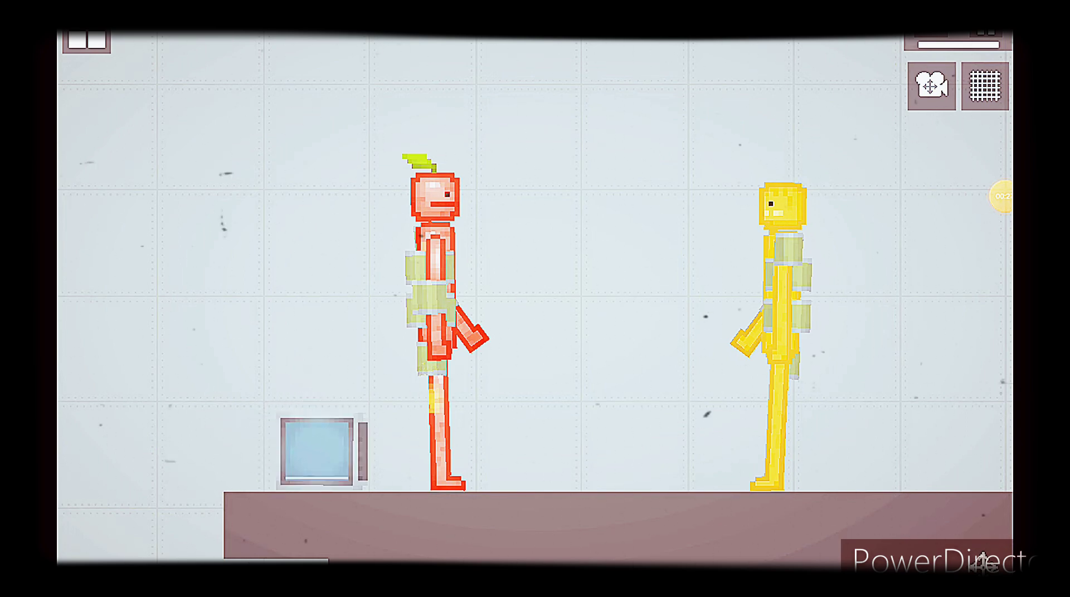
# - Ignite the heartbeat monitor and fling it off the platform
pyautogui.click(317, 452)
pyautogui.scroll(-3, 324, 439)
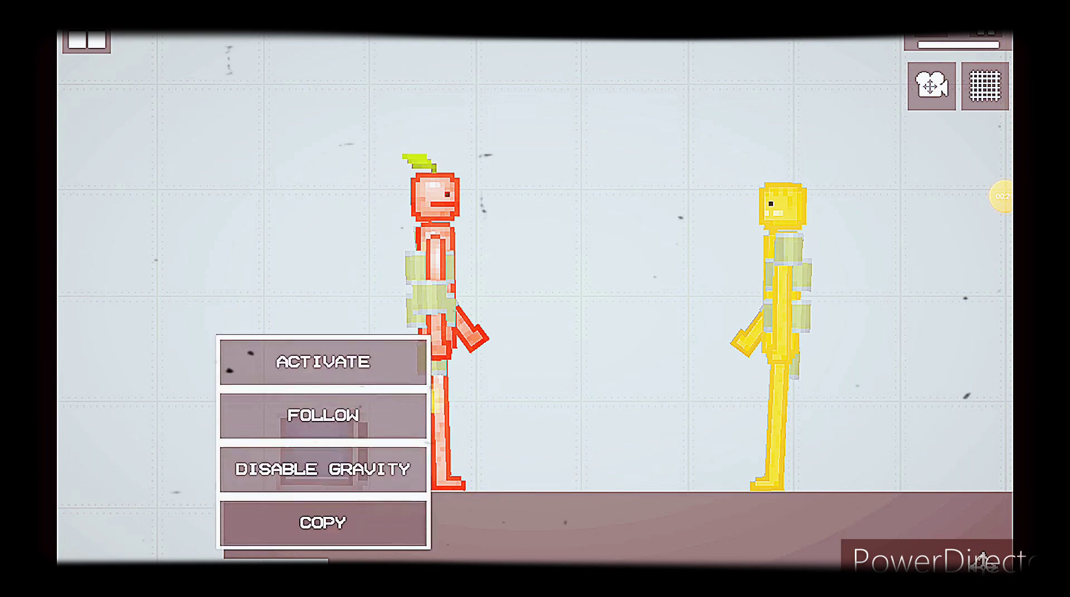
pyautogui.scroll(-3, 324, 439)
pyautogui.scroll(-1, 323, 443)
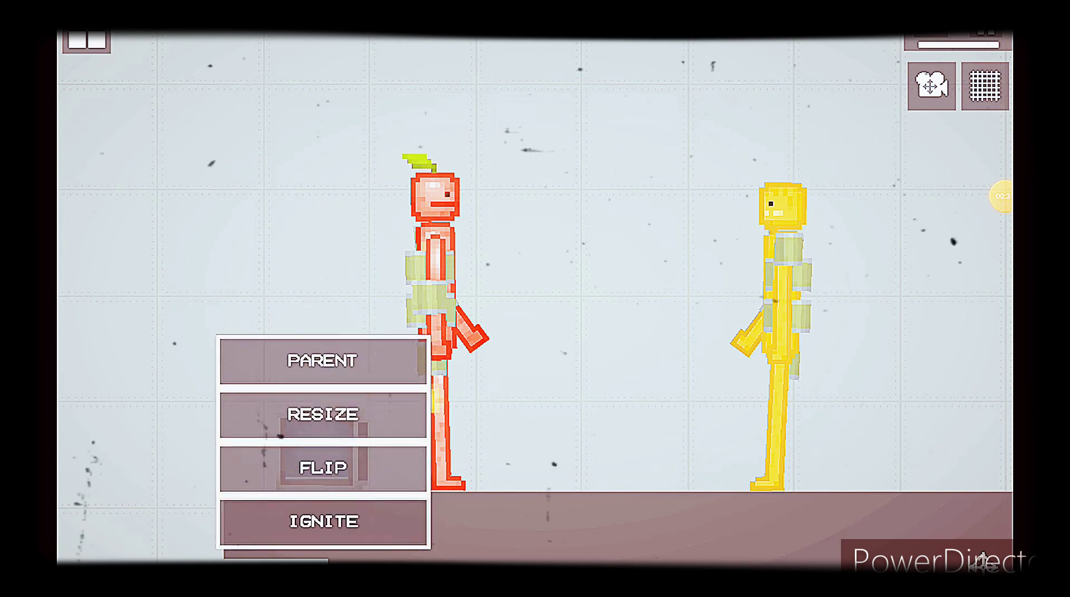
pyautogui.click(323, 521)
pyautogui.moveTo(323, 442); pyautogui.dragTo(215, 323)
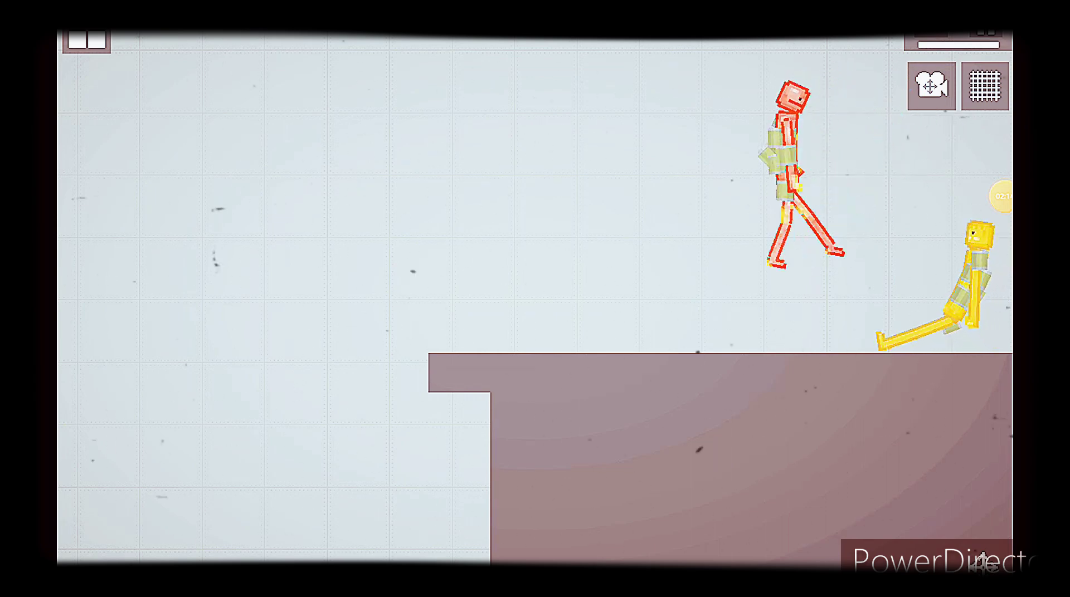
# - Follow the fighting ragdolls with the camera until yellow collapses beside red
pyautogui.click(932, 85)
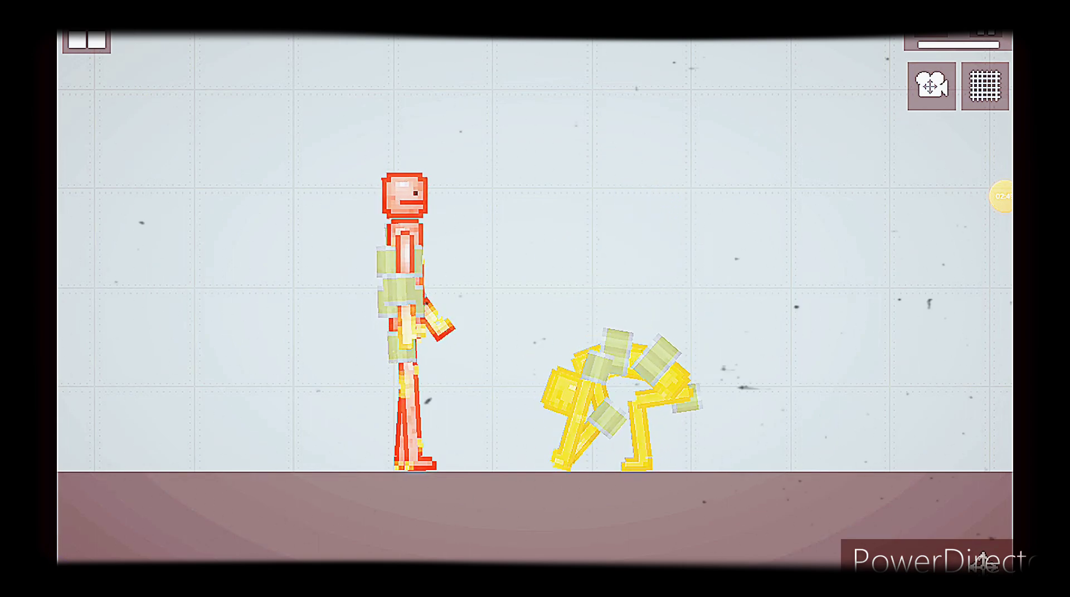
# - Ignite the fallen yellow ragdoll and spawn a water gun beside it
pyautogui.click(669, 427)
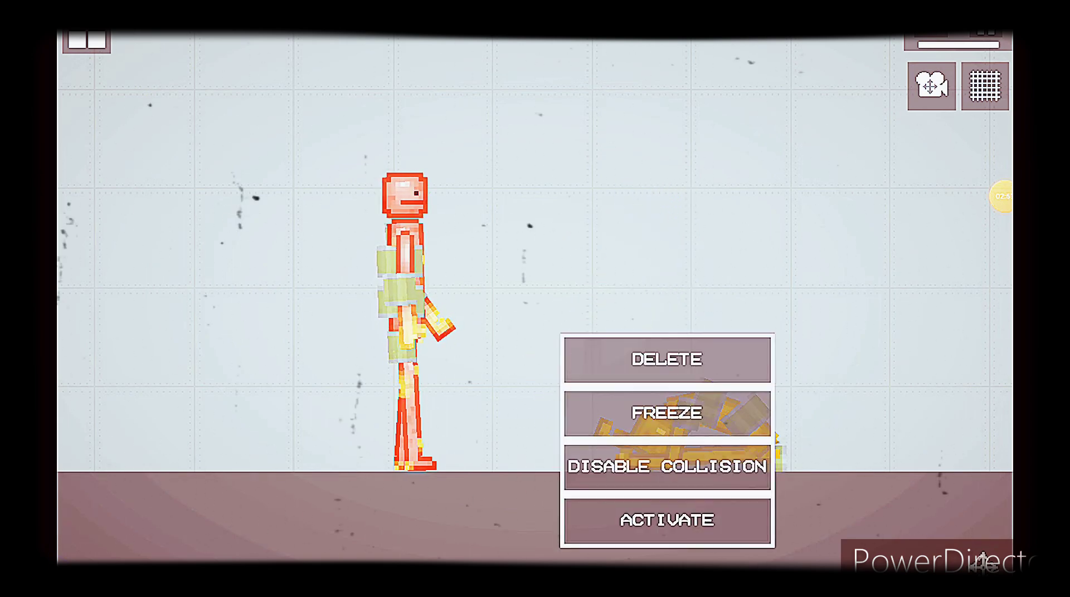
pyautogui.scroll(-5, 667, 439)
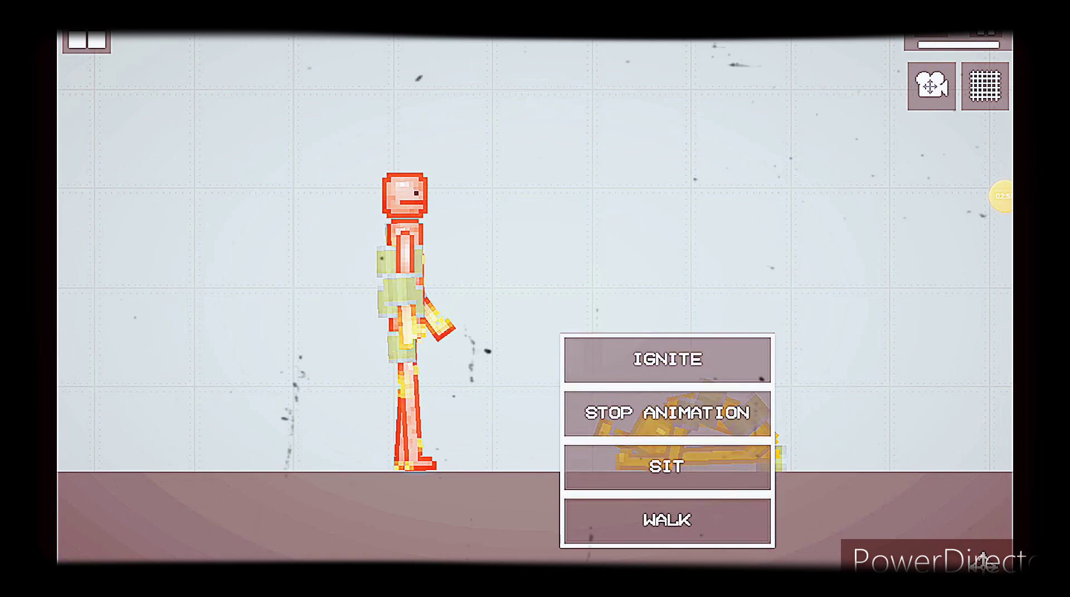
pyautogui.click(667, 359)
pyautogui.click(86, 40)
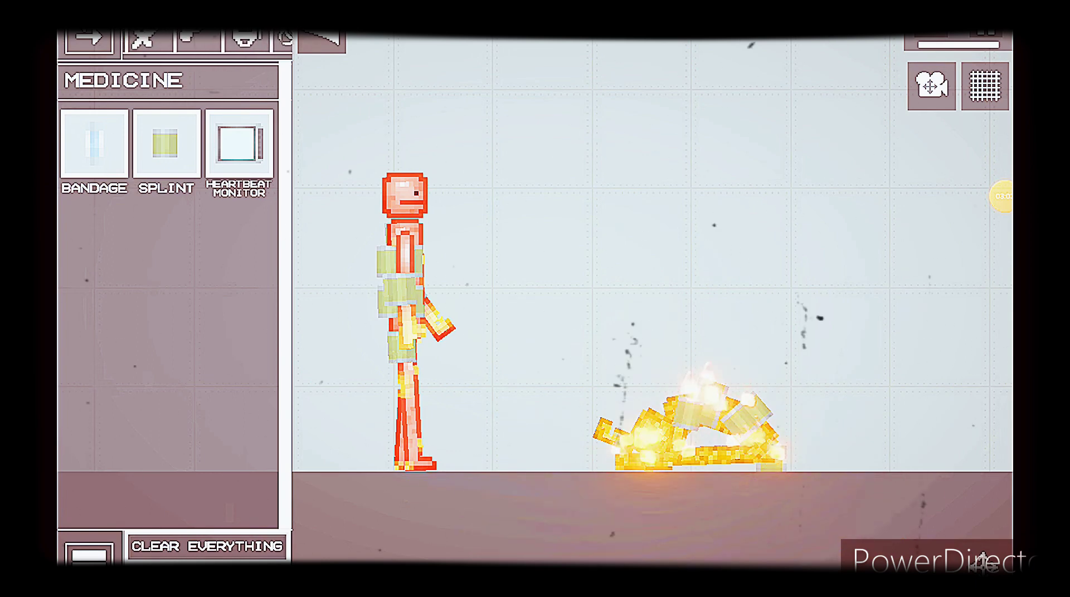
pyautogui.scroll(10, 167, 292)
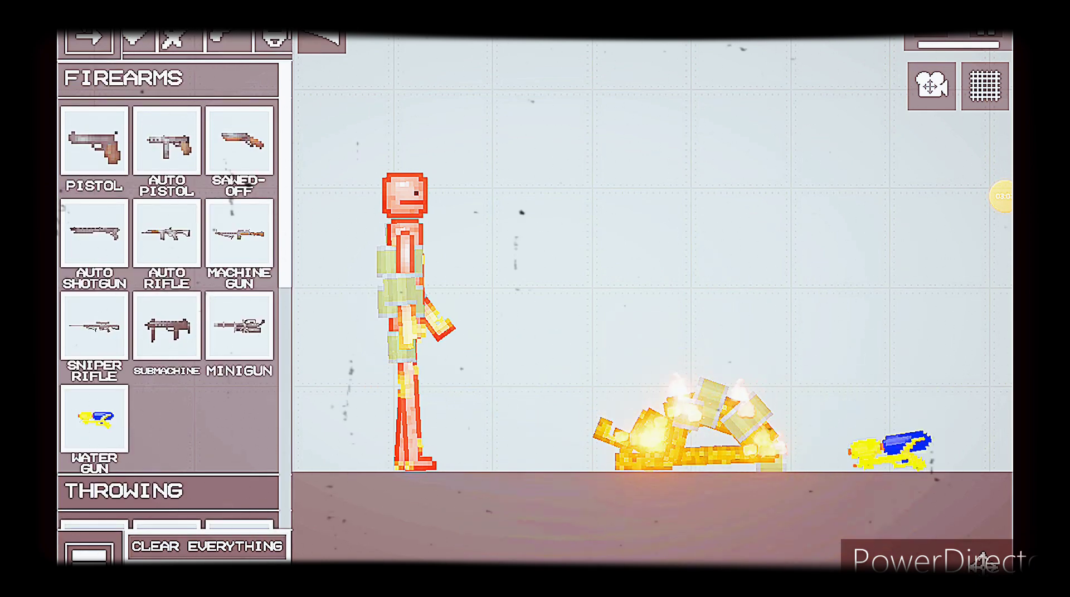
pyautogui.click(321, 40)
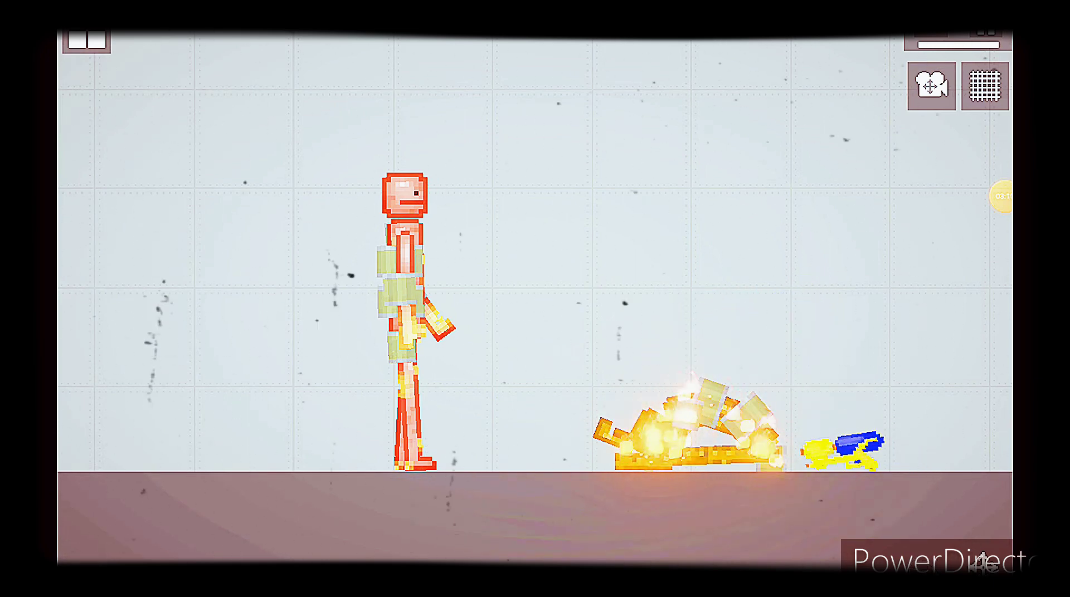
# - Activate the water gun to spray out the yellow ragdoll's flames
pyautogui.click(843, 452)
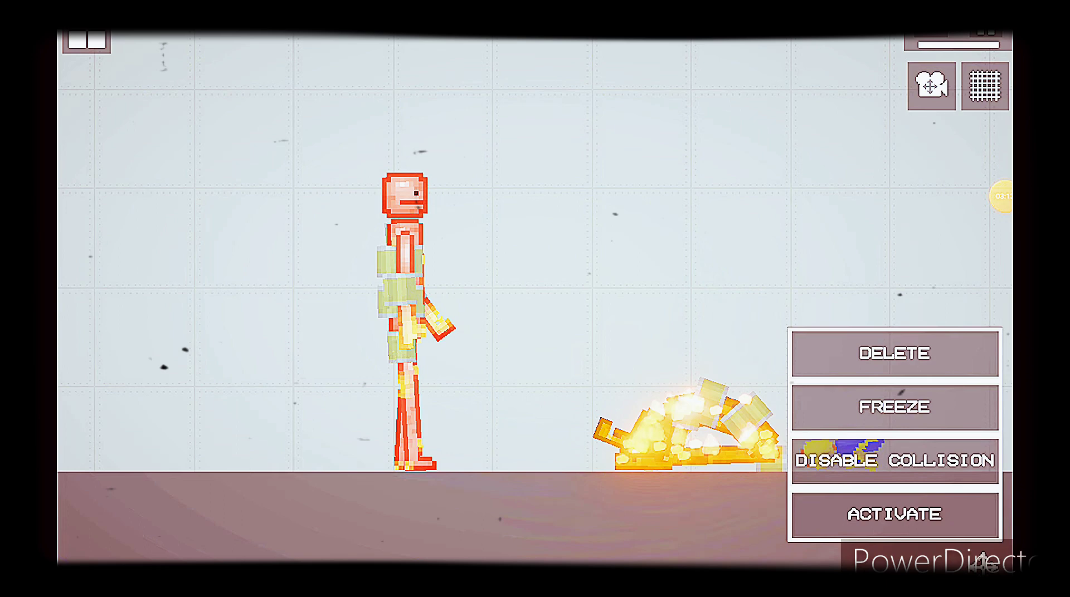
pyautogui.click(894, 460)
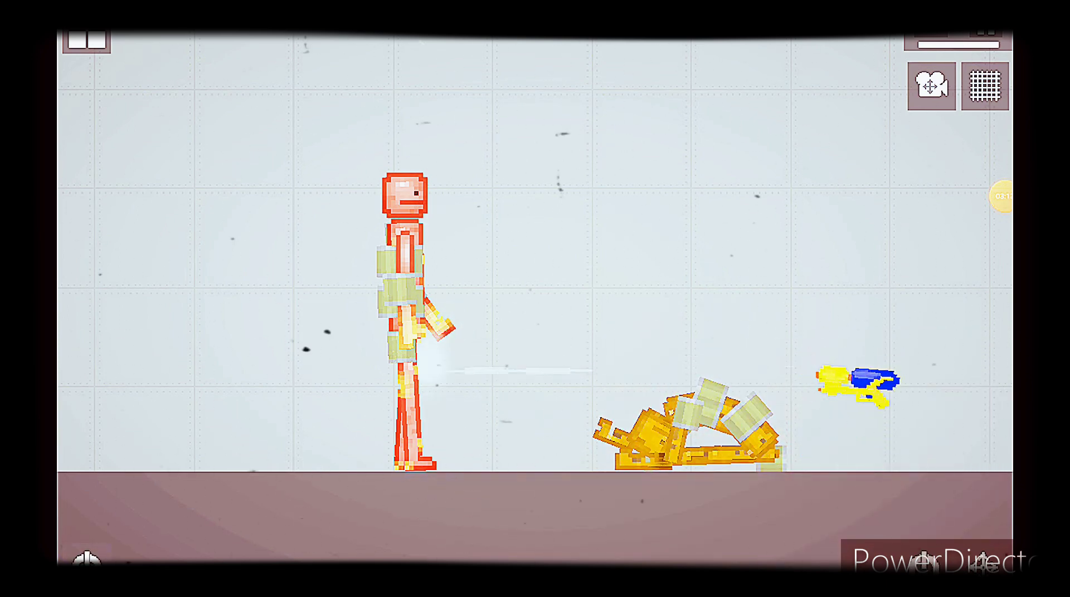
pyautogui.click(86, 40)
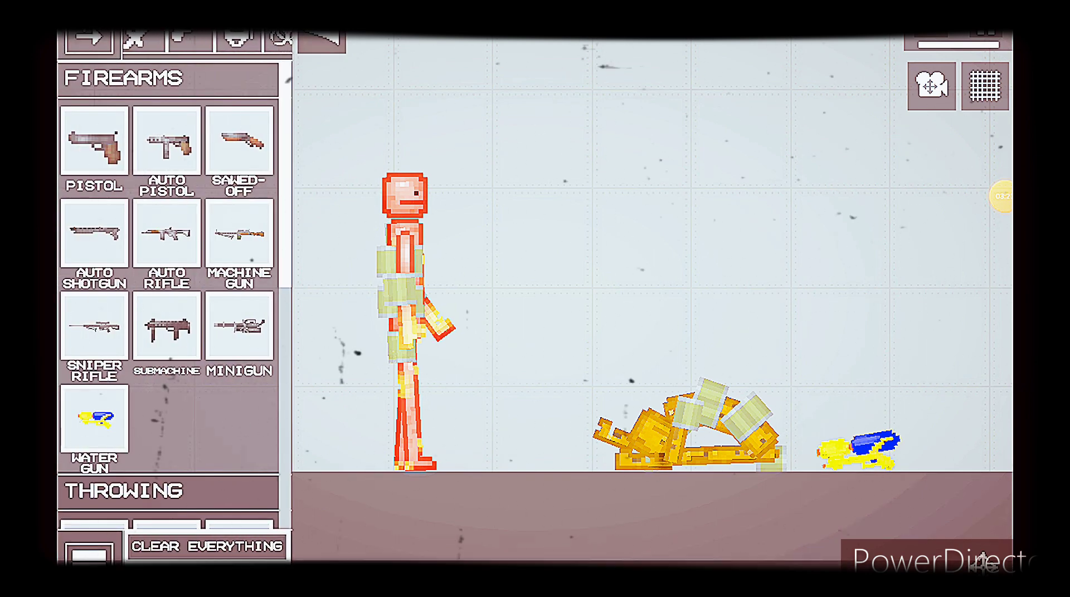
# - Spawn a Healing syringe from Syringes onto the yellow ragdoll to revive it
pyautogui.click(261, 38)
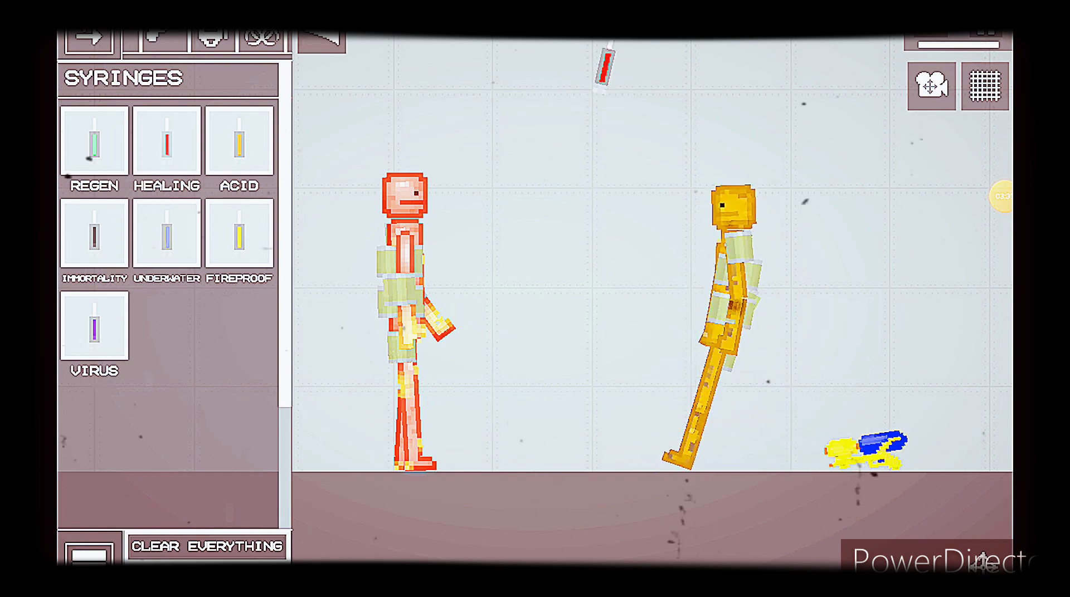
pyautogui.click(89, 37)
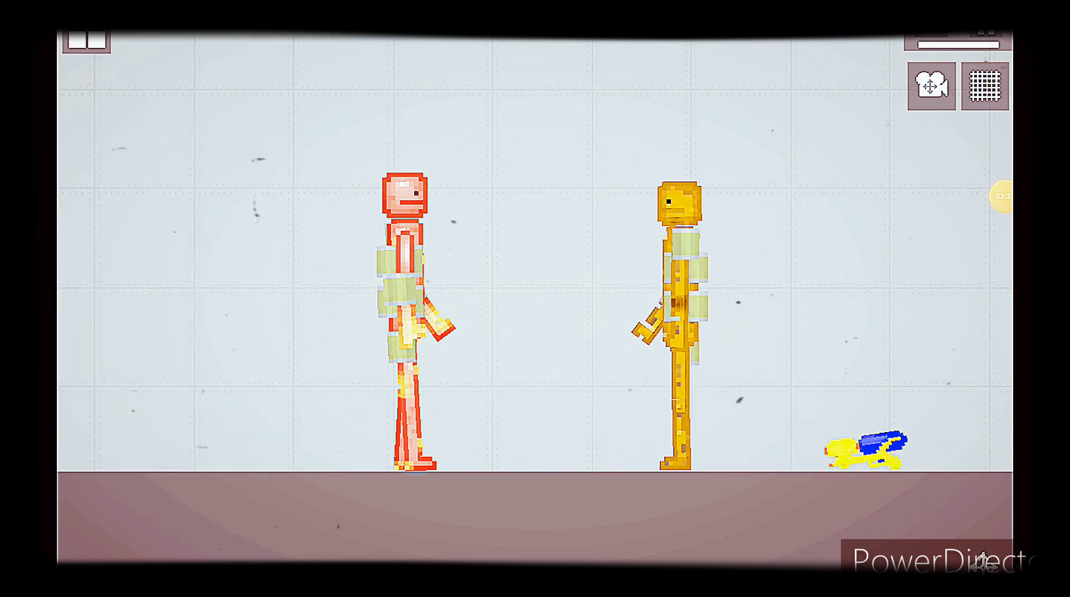